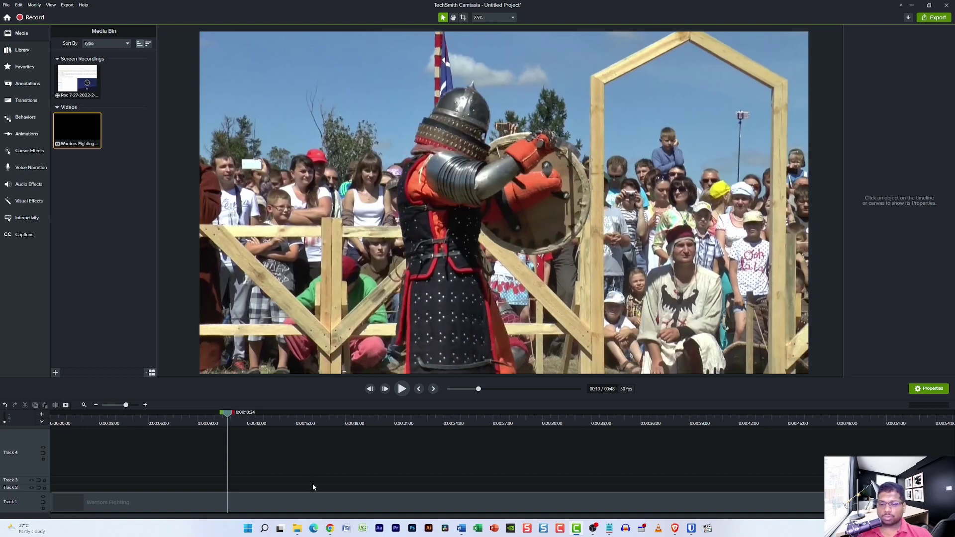
Step: Split the Warriors Fighting clip on Track 1 at 0:00:10;24
{"action": "left_click", "coordinate": [305, 508]}
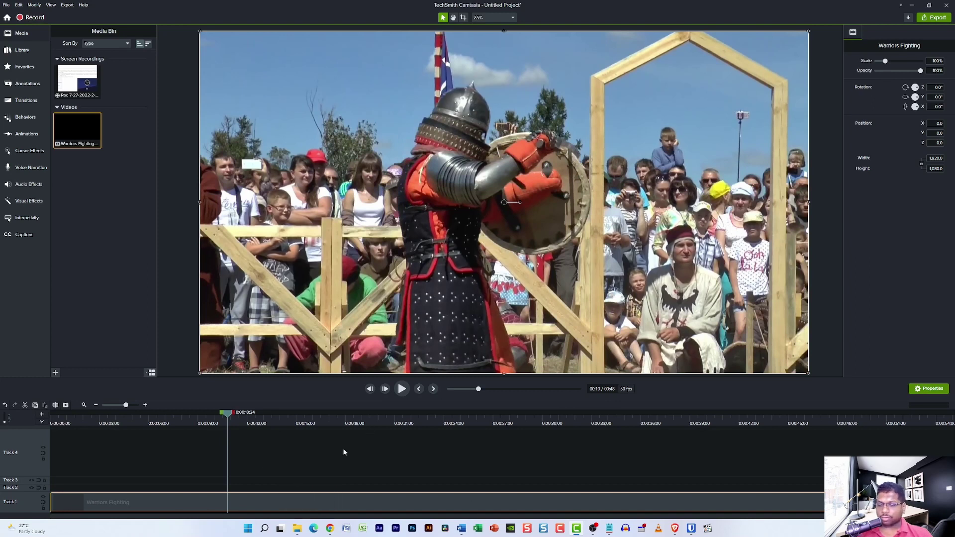
{"action": "left_click_drag", "start_coordinate": [283, 467], "coordinate": [201, 512]}
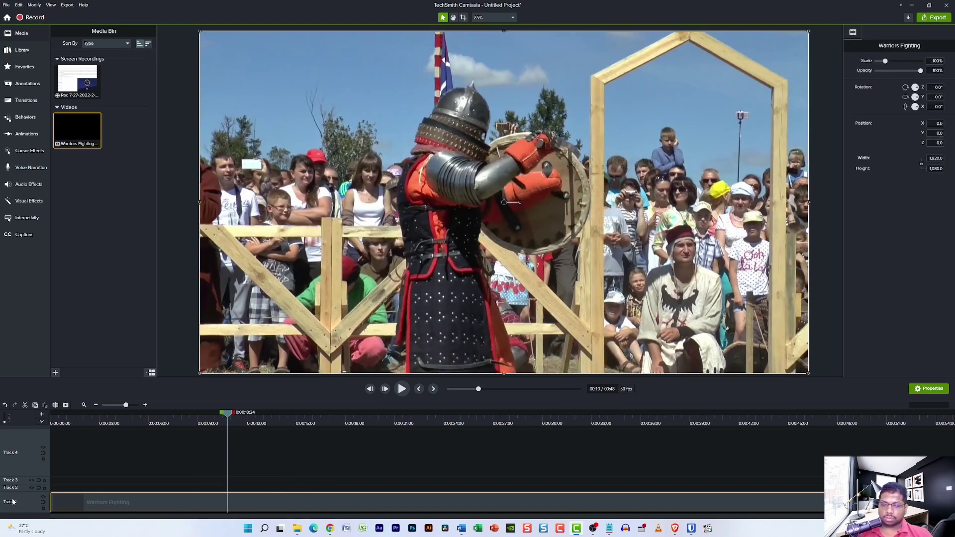
{"action": "left_click", "coordinate": [487, 450]}
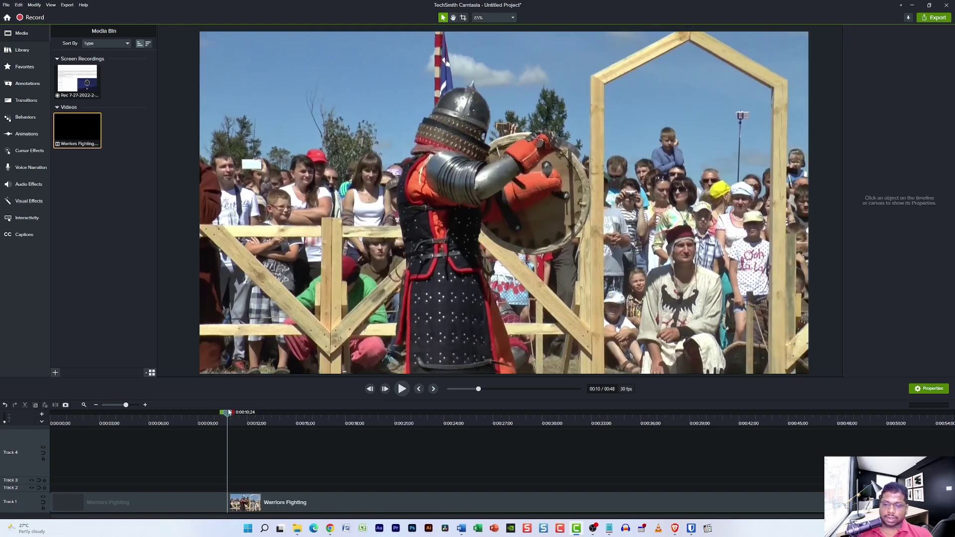
Step: Split the Warriors Fighting clip a second time at 0:00:16;00 to isolate the middle segment
{"action": "left_click_drag", "start_coordinate": [229, 416], "coordinate": [312, 425]}
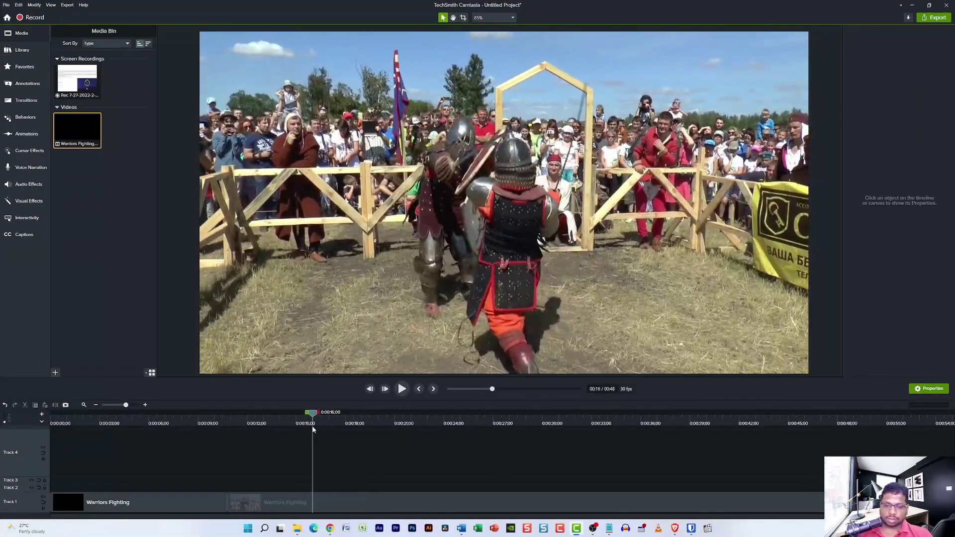
{"action": "left_click", "coordinate": [363, 507]}
{"action": "key", "text": "s"}
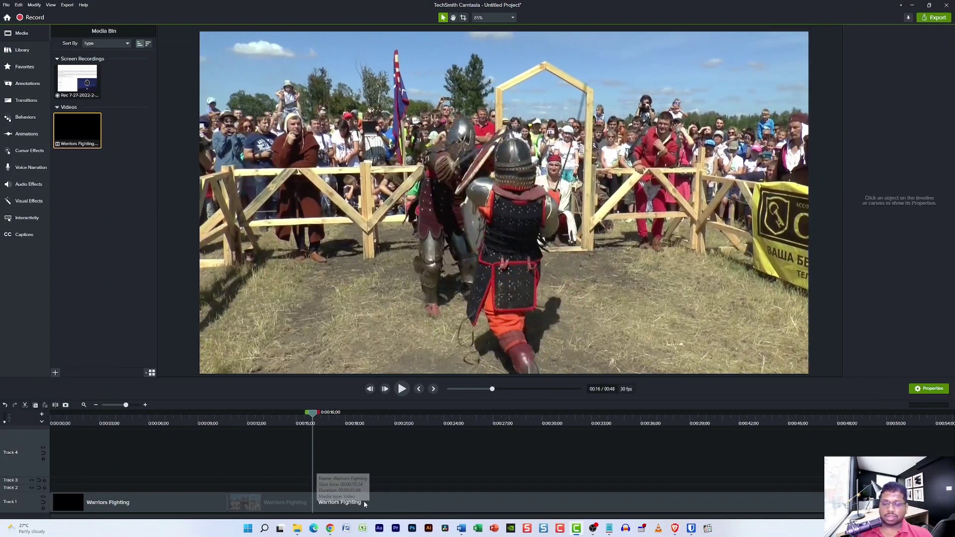
{"action": "left_click", "coordinate": [440, 508]}
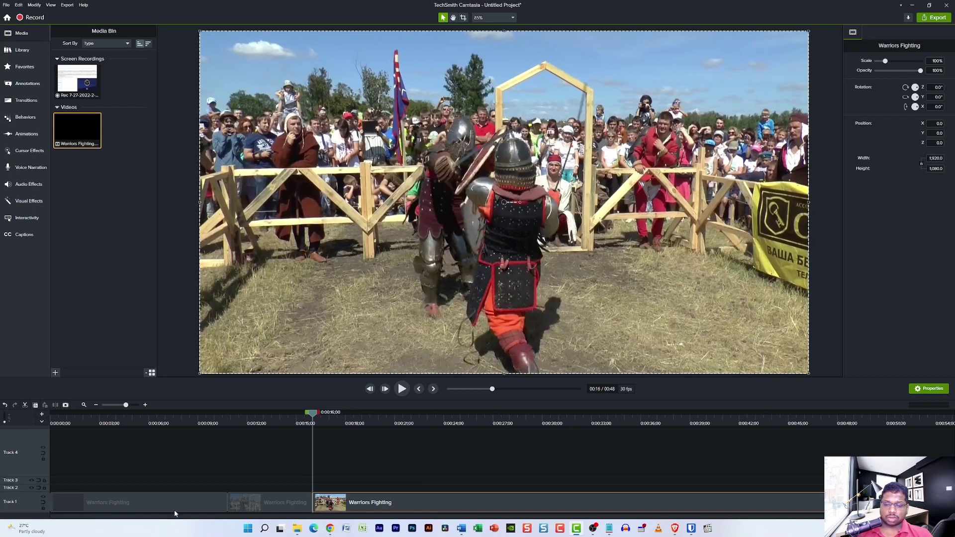
{"action": "left_click", "coordinate": [246, 469]}
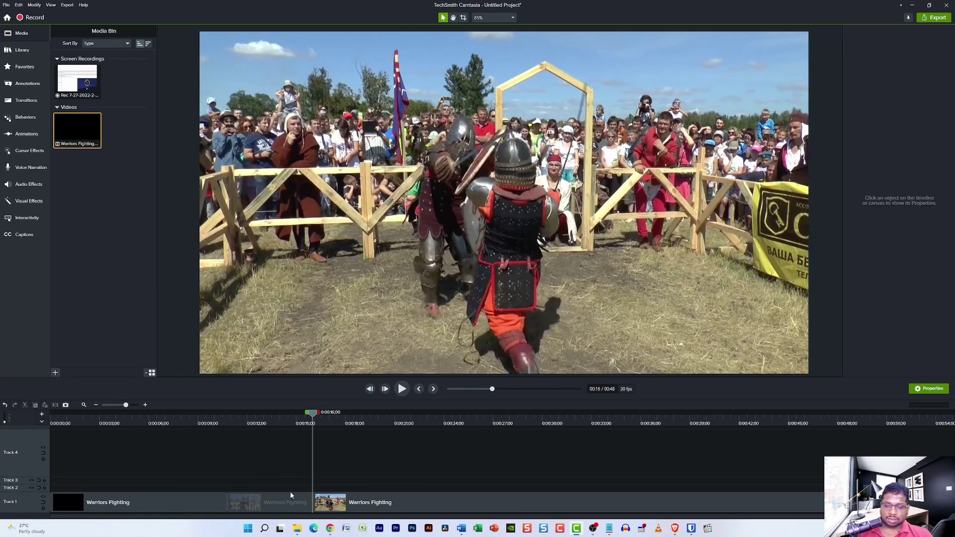
{"action": "left_click", "coordinate": [267, 500]}
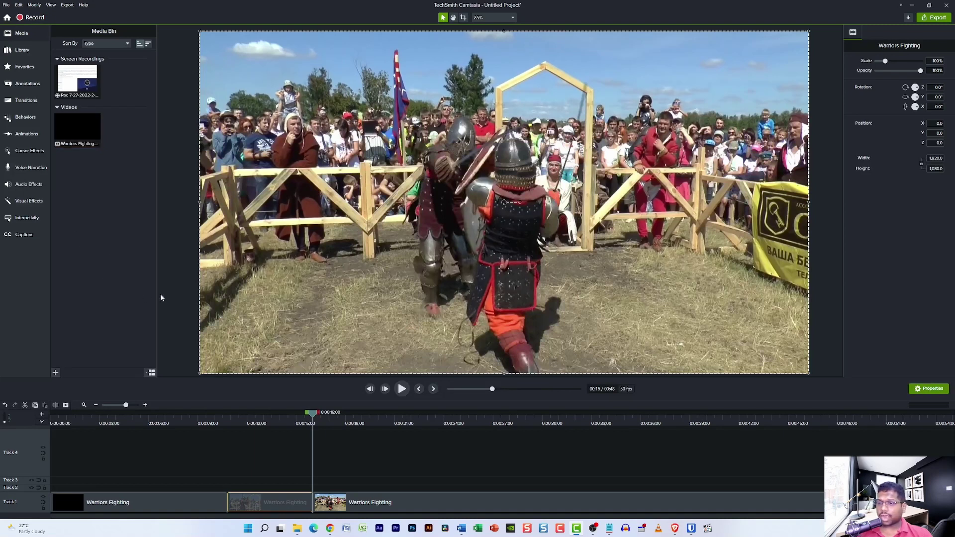
Step: Add a Blur annotation on Track 2 above the middle segment and extend it to that segment's end at 0:00:16;00
{"action": "left_click", "coordinate": [12, 90]}
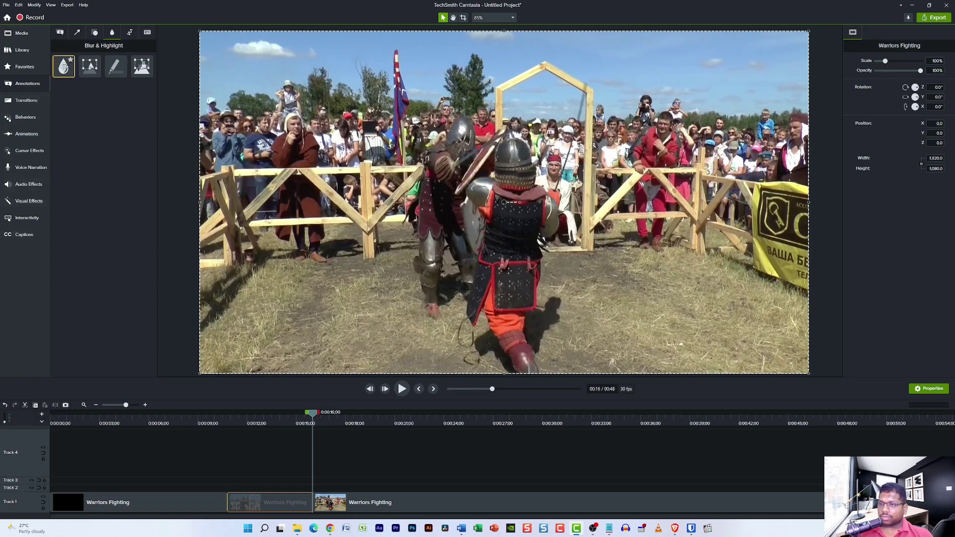
{"action": "left_click_drag", "start_coordinate": [63, 66], "coordinate": [229, 491]}
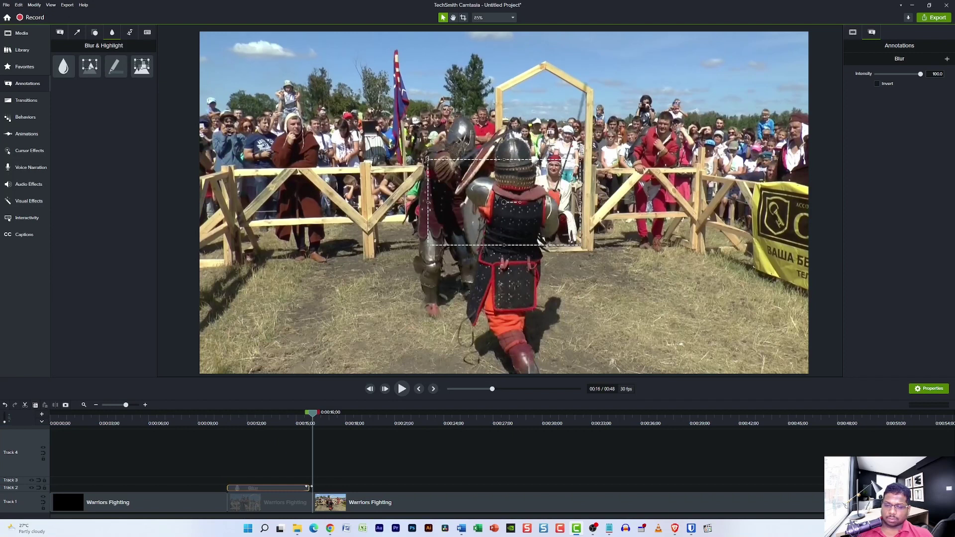
{"action": "left_click_drag", "start_coordinate": [309, 488], "coordinate": [312, 486]}
{"action": "left_click", "coordinate": [290, 438]}
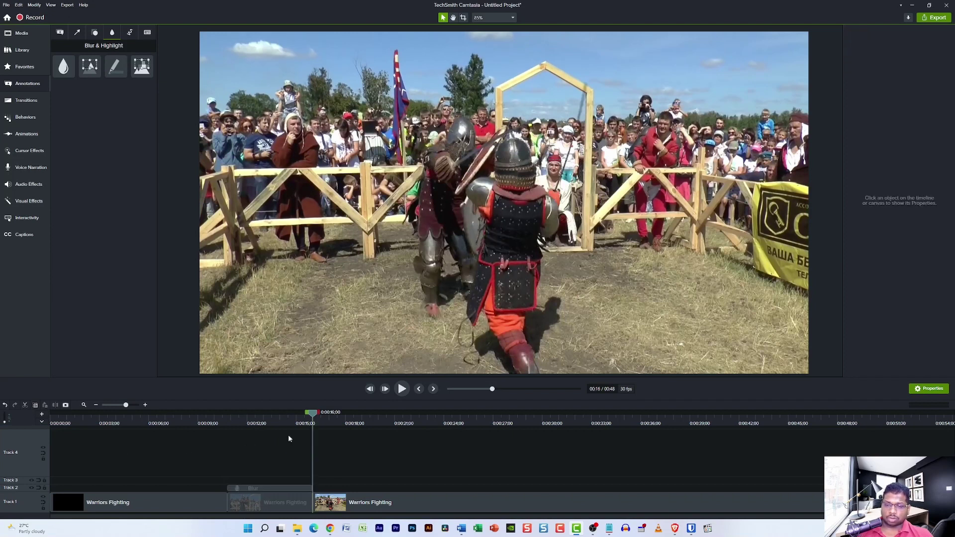
Step: At about 0:00:12;24, resize the blur region to cover only the man in blue and the child in front of him
{"action": "mouse_move", "coordinate": [312, 416]}
{"action": "left_mouse_down"}
{"action": "mouse_move", "coordinate": [224, 420]}
{"action": "mouse_move", "coordinate": [259, 431]}
{"action": "left_mouse_up"}
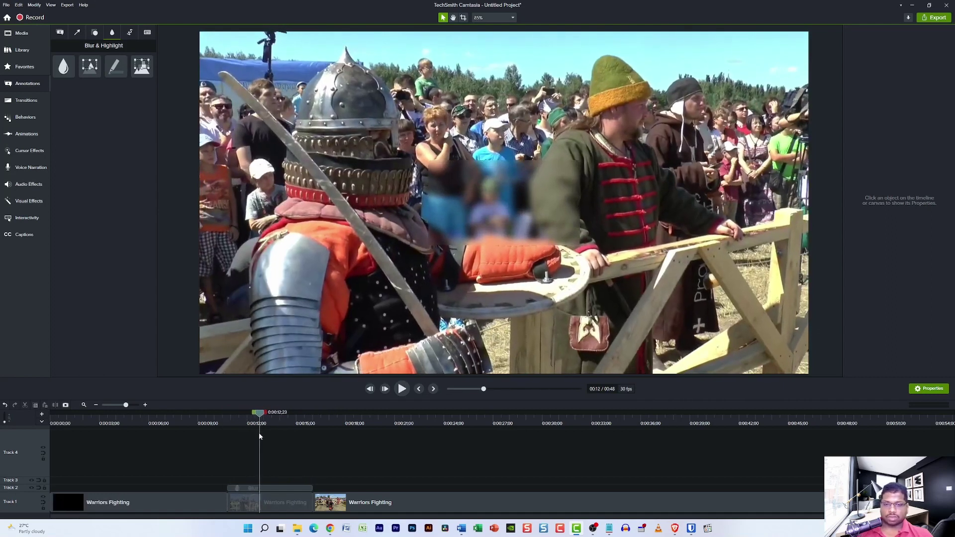
{"action": "left_click", "coordinate": [470, 205]}
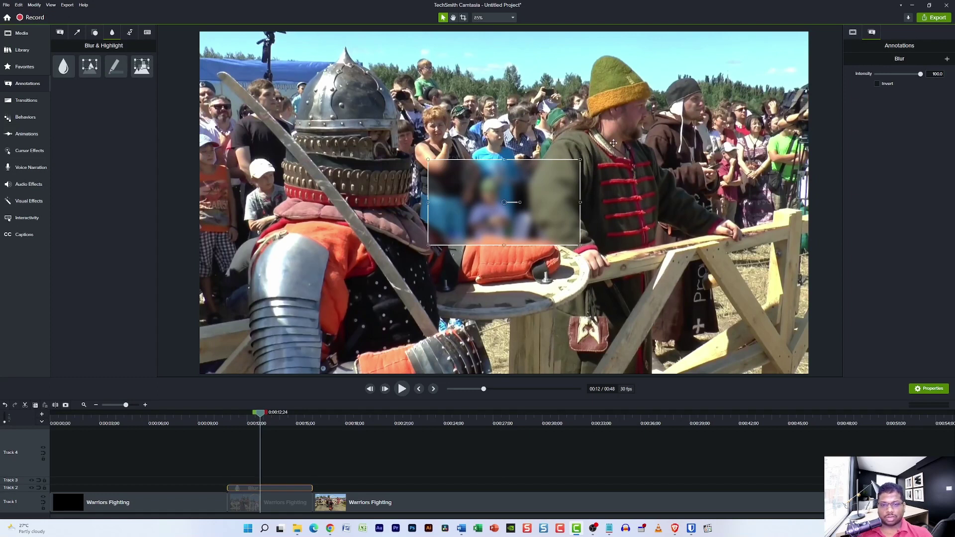
{"action": "left_click", "coordinate": [316, 228]}
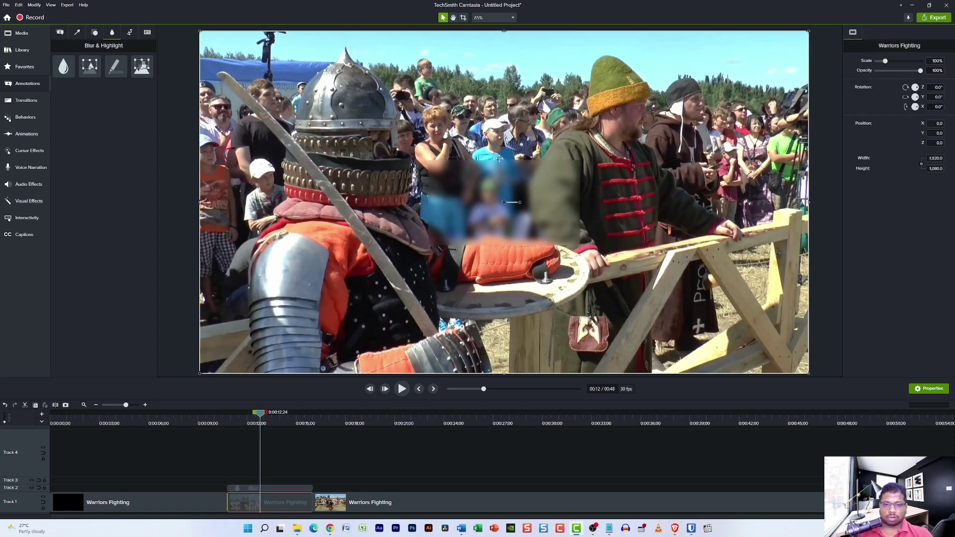
{"action": "left_click", "coordinate": [574, 194]}
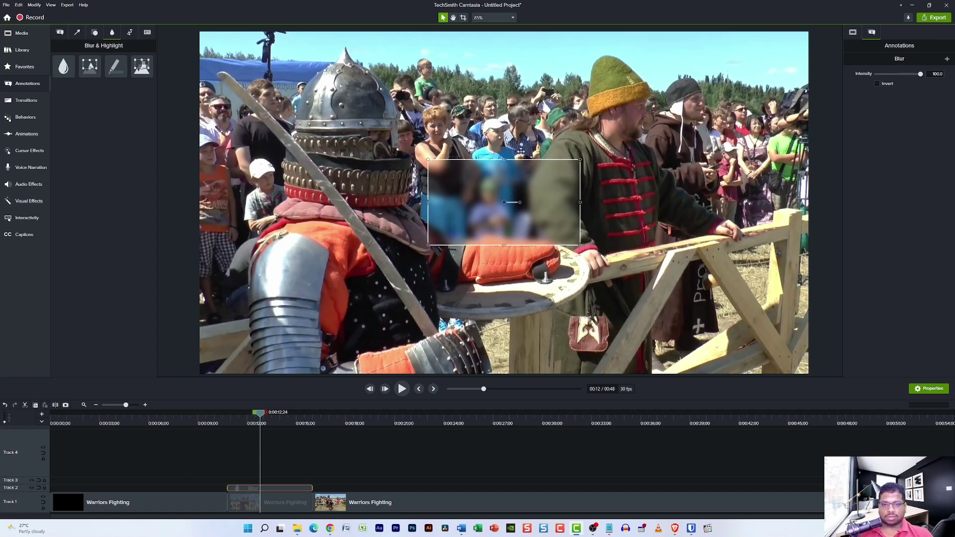
{"action": "left_click_drag", "start_coordinate": [504, 157], "coordinate": [504, 112]}
{"action": "left_click_drag", "start_coordinate": [427, 179], "coordinate": [466, 179]}
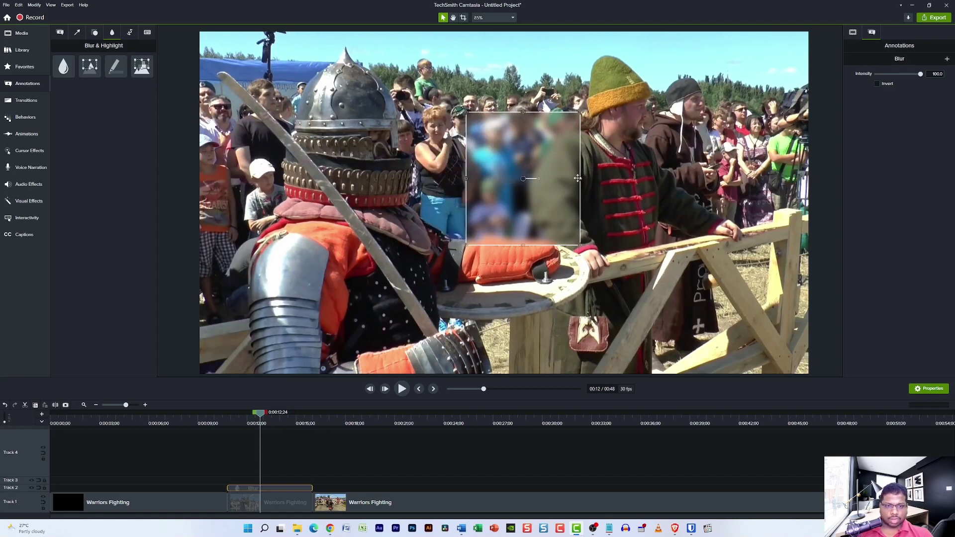
{"action": "left_click_drag", "start_coordinate": [581, 179], "coordinate": [527, 178]}
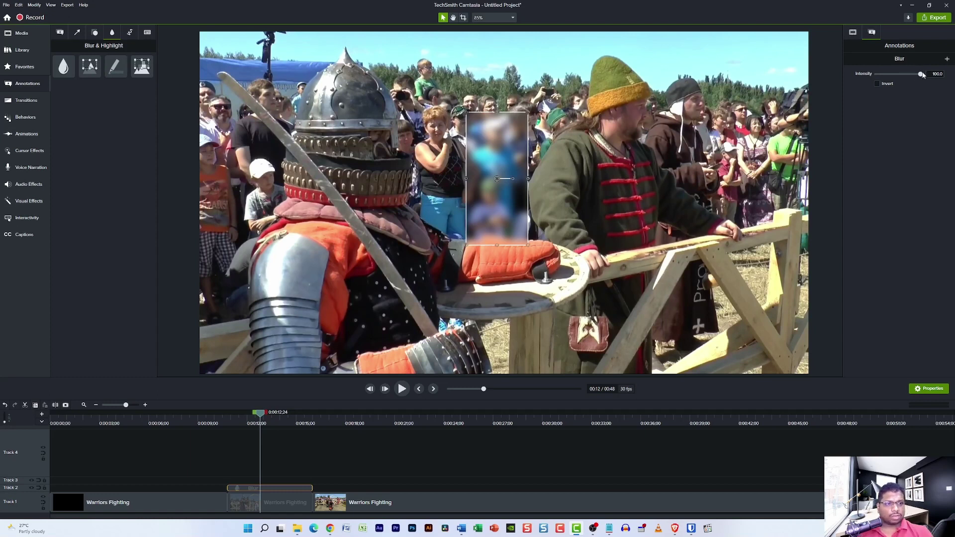
Step: Try the blur's Invert option at intensity 100, and restore the normal blur
{"action": "mouse_move", "coordinate": [920, 75]}
{"action": "left_mouse_down"}
{"action": "mouse_move", "coordinate": [880, 75]}
{"action": "mouse_move", "coordinate": [923, 75]}
{"action": "left_mouse_up"}
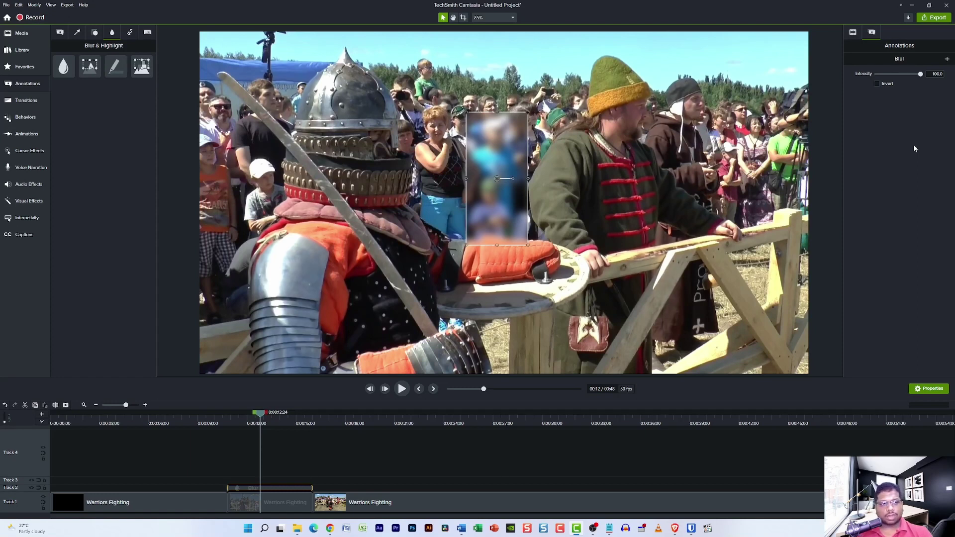
{"action": "left_click", "coordinate": [877, 84]}
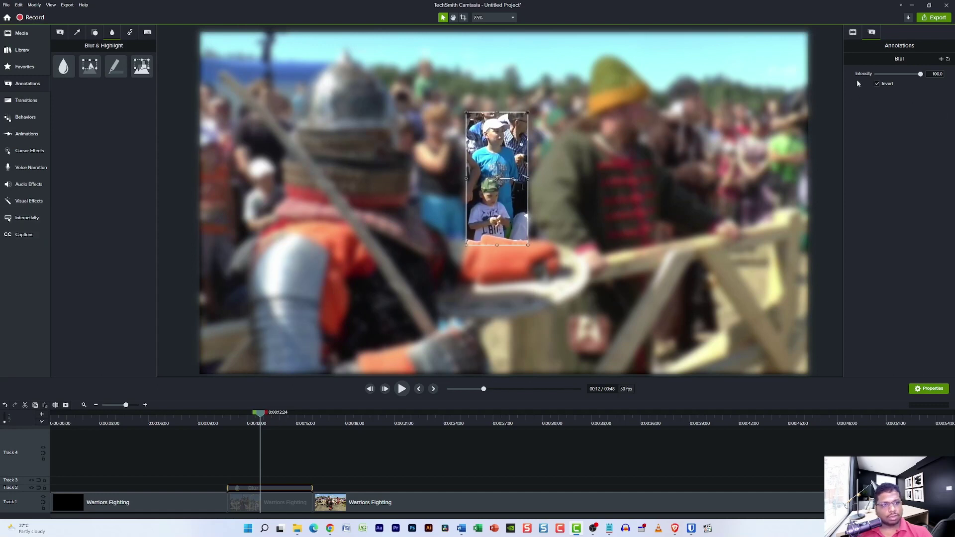
{"action": "left_click", "coordinate": [877, 85]}
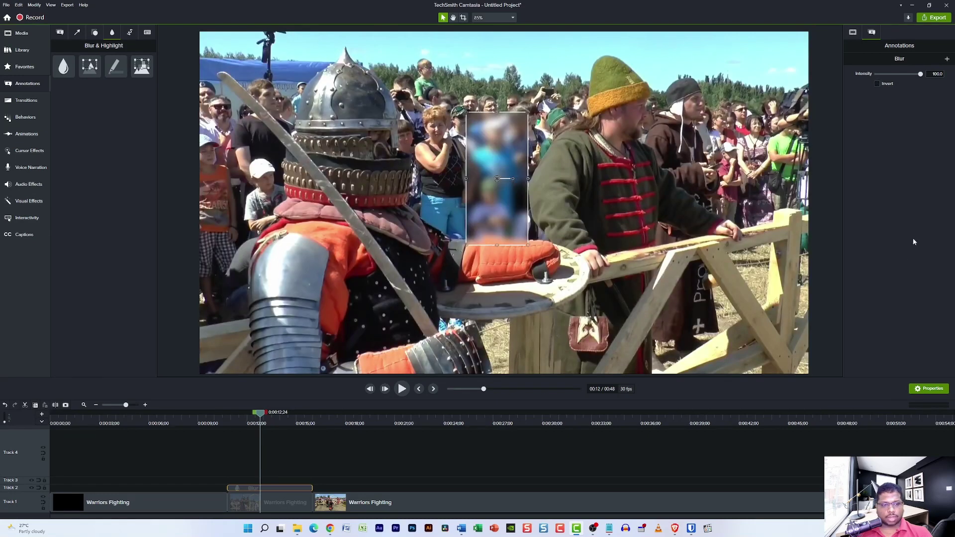
{"action": "left_click", "coordinate": [179, 145]}
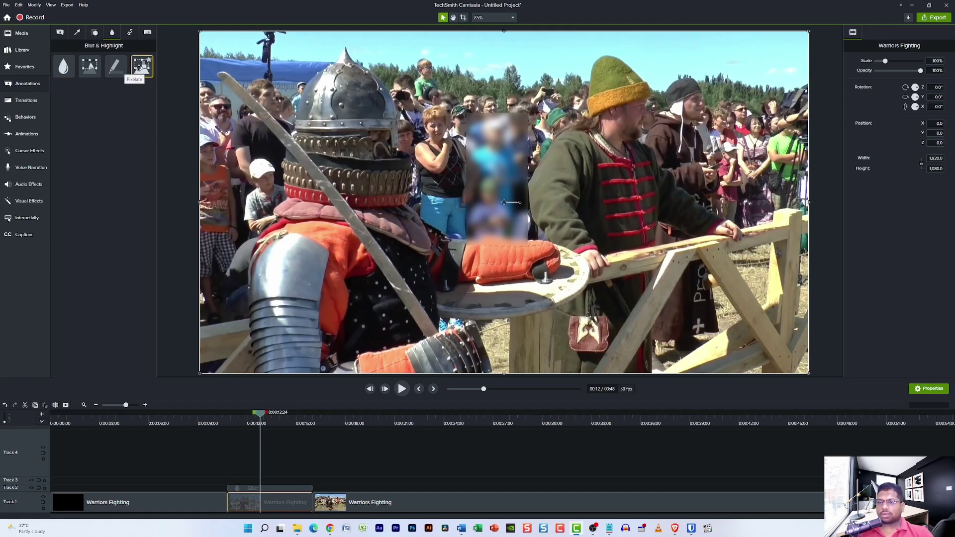
Step: Add a Pixelate annotation directly after the blur on Track 2, and fit it over the man in red by the fence at 0:00:19;05
{"action": "left_click_drag", "start_coordinate": [139, 67], "coordinate": [311, 492]}
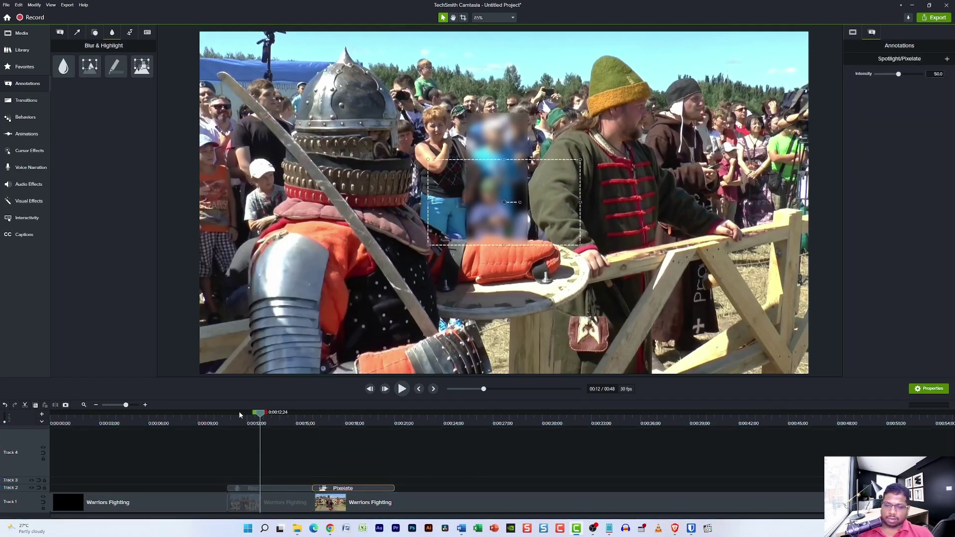
{"action": "left_click_drag", "start_coordinate": [261, 415], "coordinate": [363, 462]}
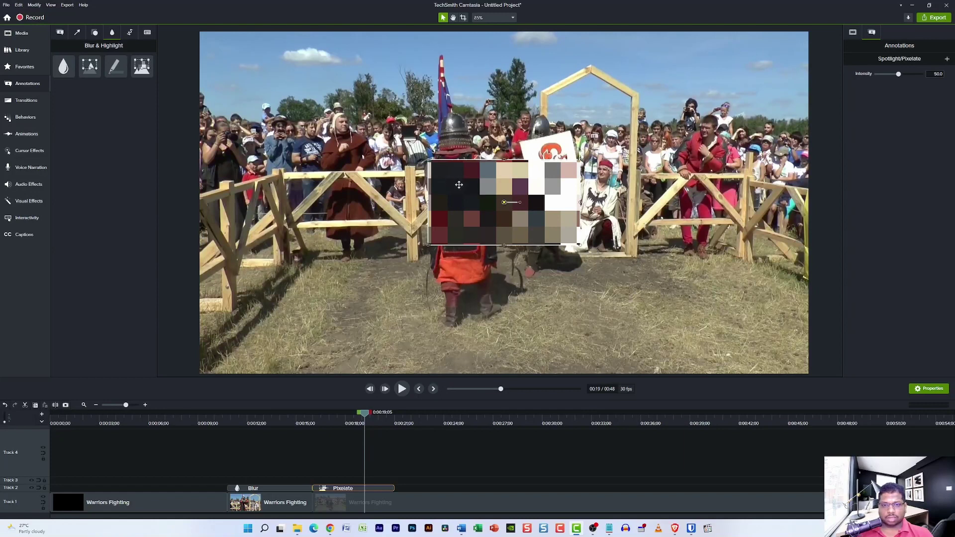
{"action": "left_click_drag", "start_coordinate": [458, 185], "coordinate": [679, 142]}
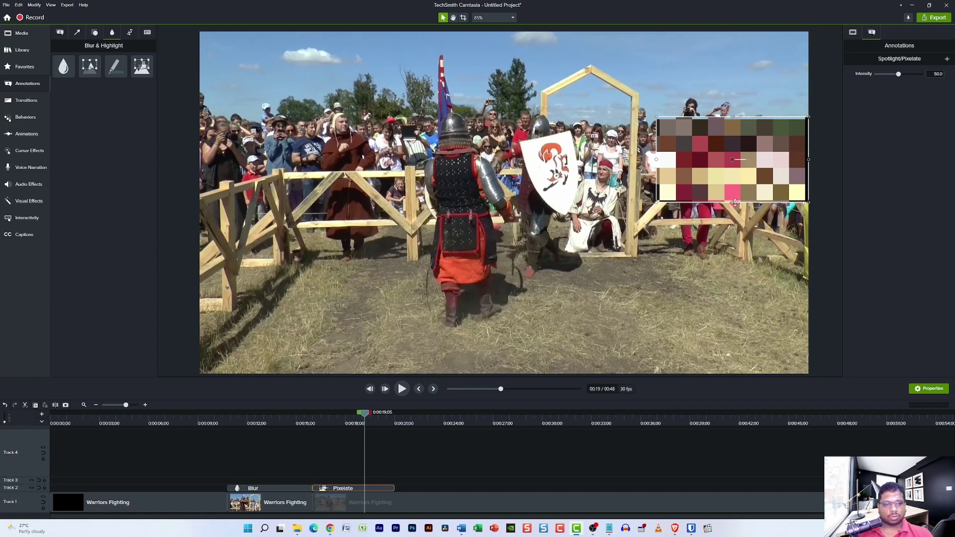
{"action": "left_click_drag", "start_coordinate": [732, 202], "coordinate": [705, 271]}
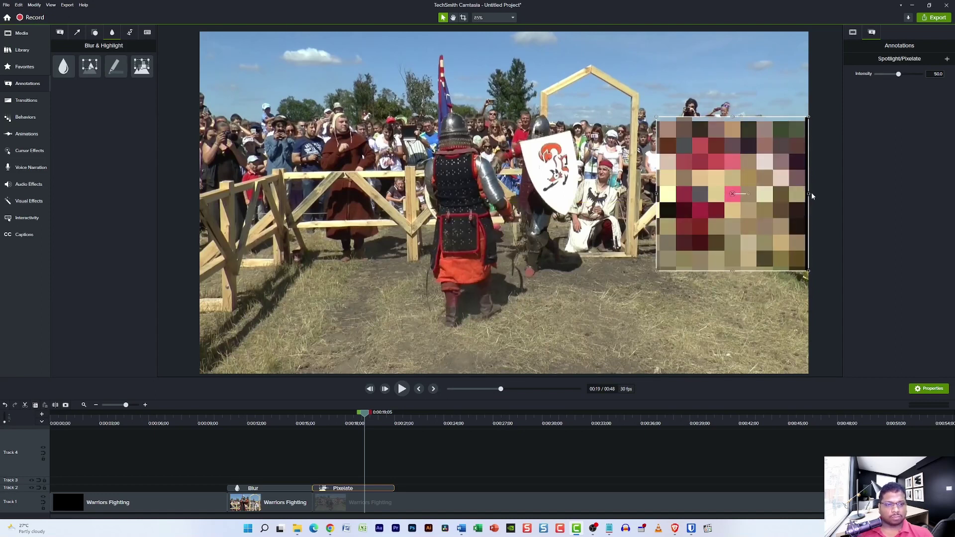
{"action": "left_click_drag", "start_coordinate": [809, 193], "coordinate": [741, 204]}
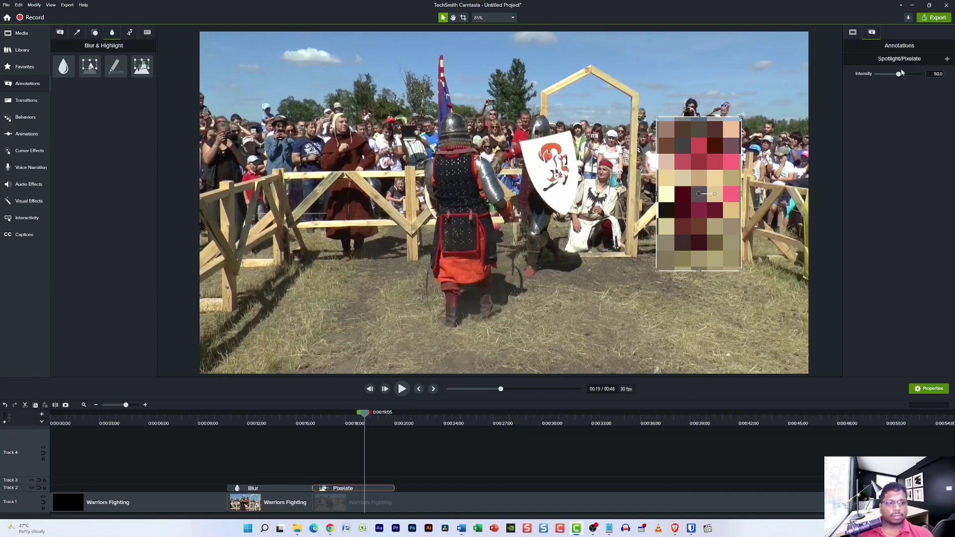
Step: Lower the pixelation intensity to about 20 and trim the region more tightly around the man in red
{"action": "left_click_drag", "start_coordinate": [904, 74], "coordinate": [885, 79]}
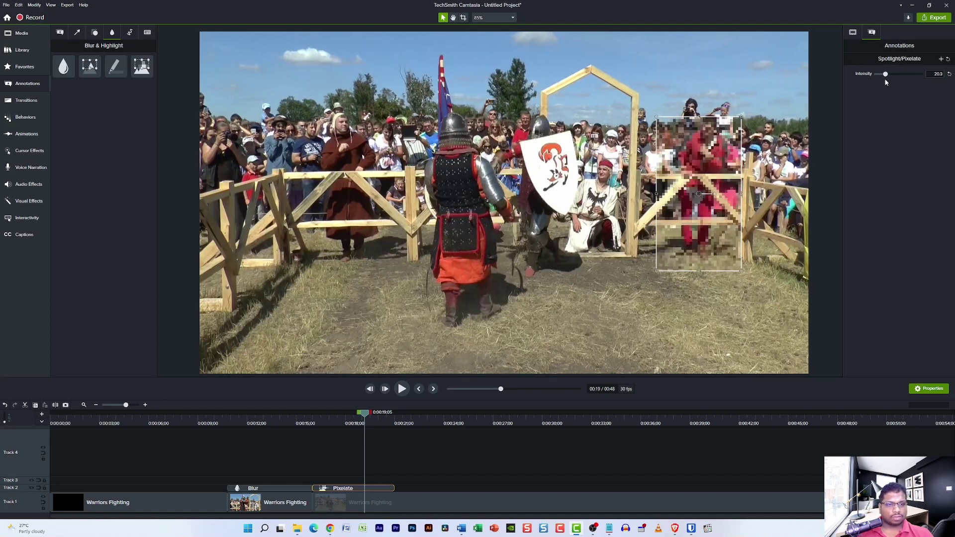
{"action": "left_click", "coordinate": [792, 182]}
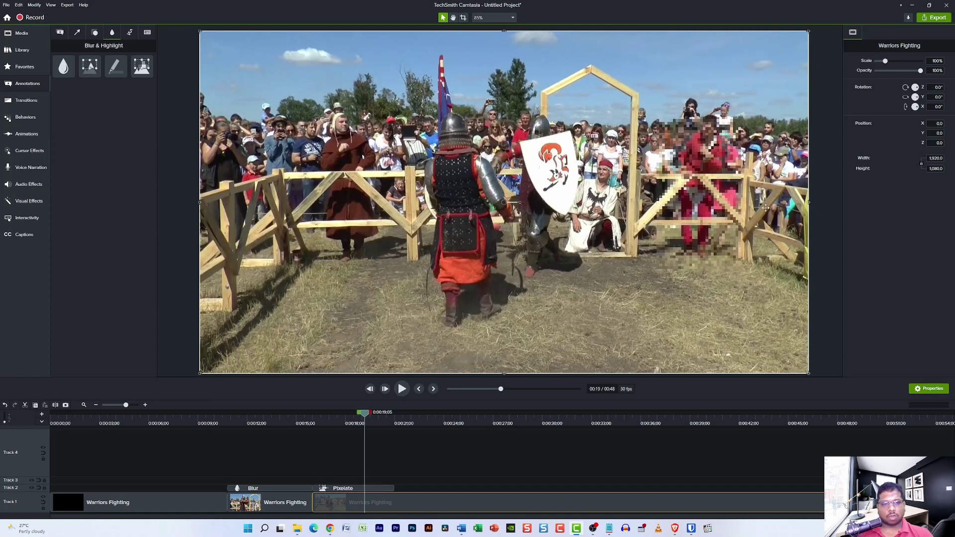
{"action": "left_click", "coordinate": [699, 210]}
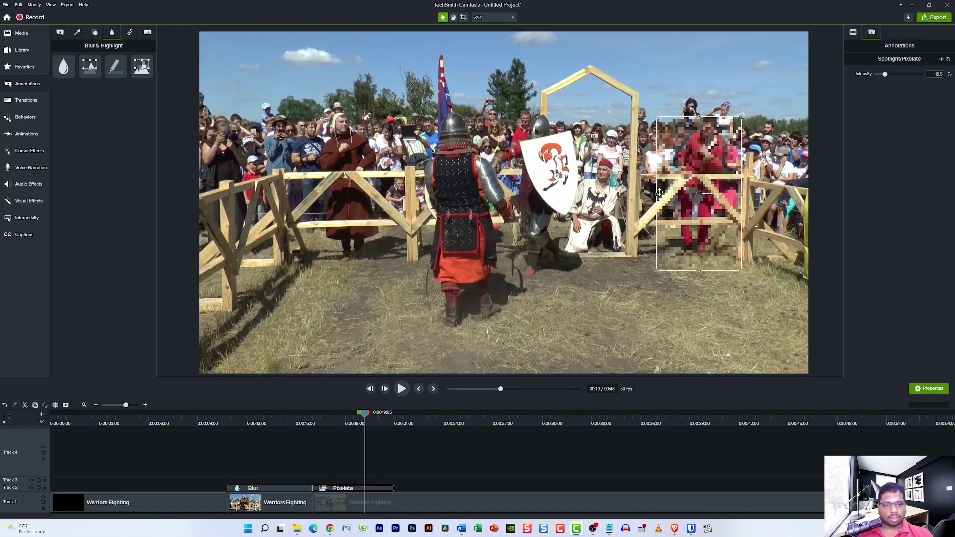
{"action": "left_click_drag", "start_coordinate": [656, 194], "coordinate": [675, 194]}
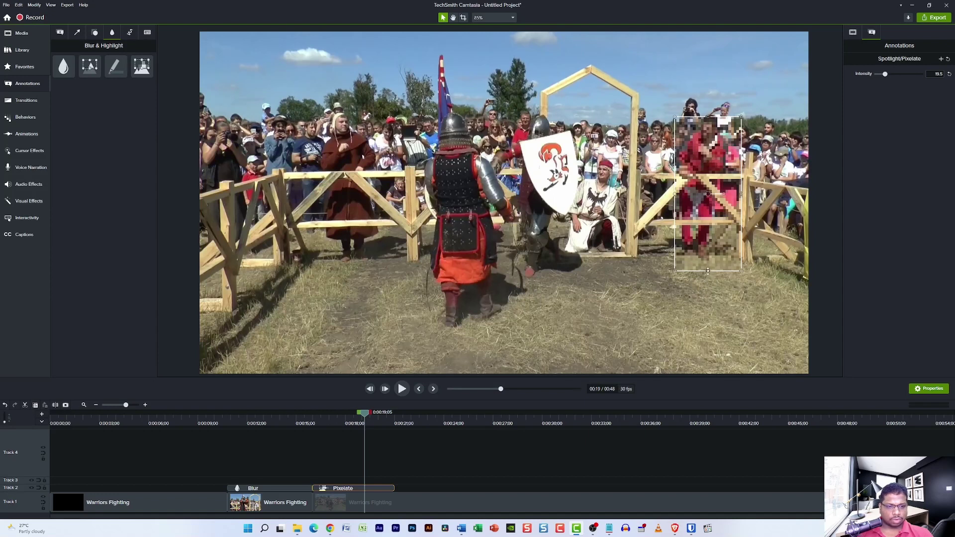
{"action": "left_click_drag", "start_coordinate": [710, 271], "coordinate": [707, 258]}
{"action": "left_click", "coordinate": [748, 269]}
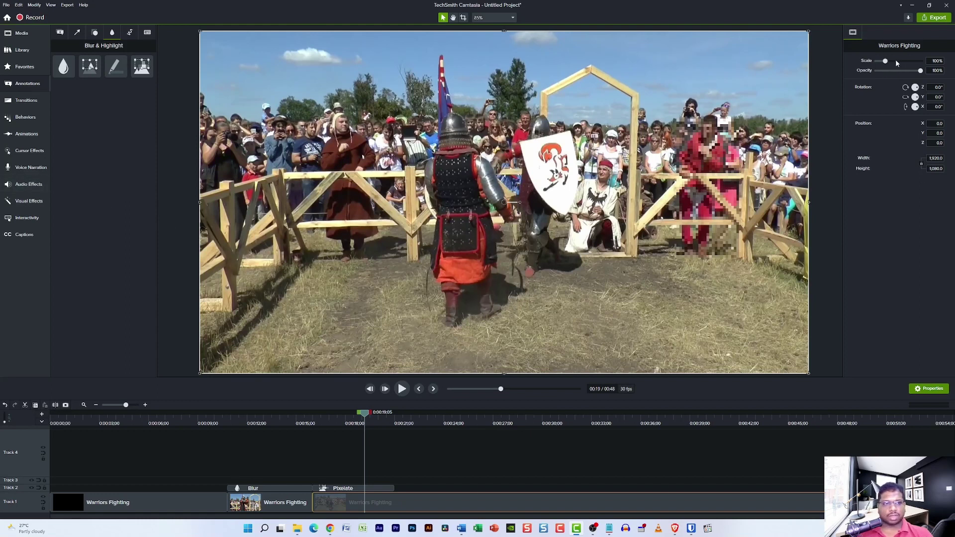
Step: Set the Pixelate annotation's intensity to about 28.8
{"action": "left_click", "coordinate": [718, 154]}
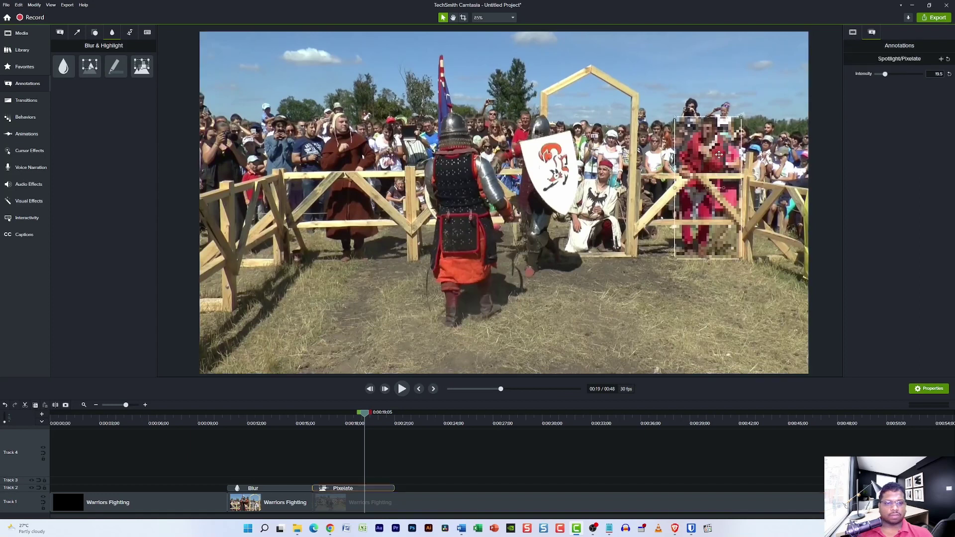
{"action": "left_click_drag", "start_coordinate": [887, 75], "coordinate": [890, 76]}
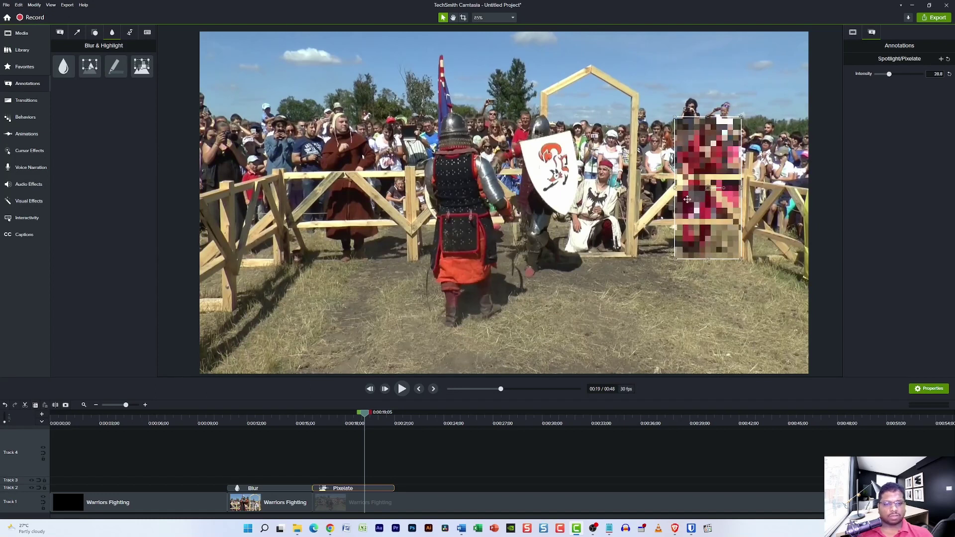
{"action": "left_click", "coordinate": [730, 275]}
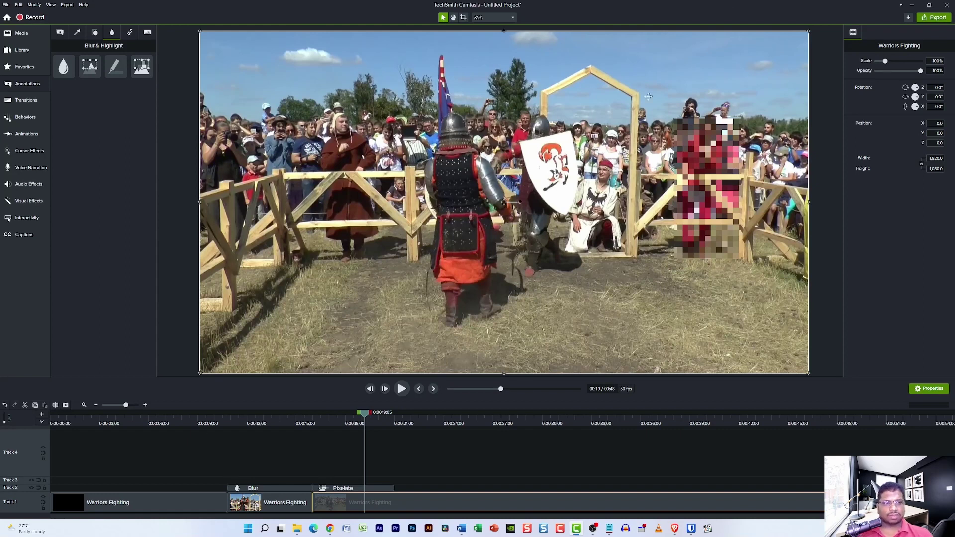
Step: Open the local file export settings for the project
{"action": "left_click", "coordinate": [931, 19]}
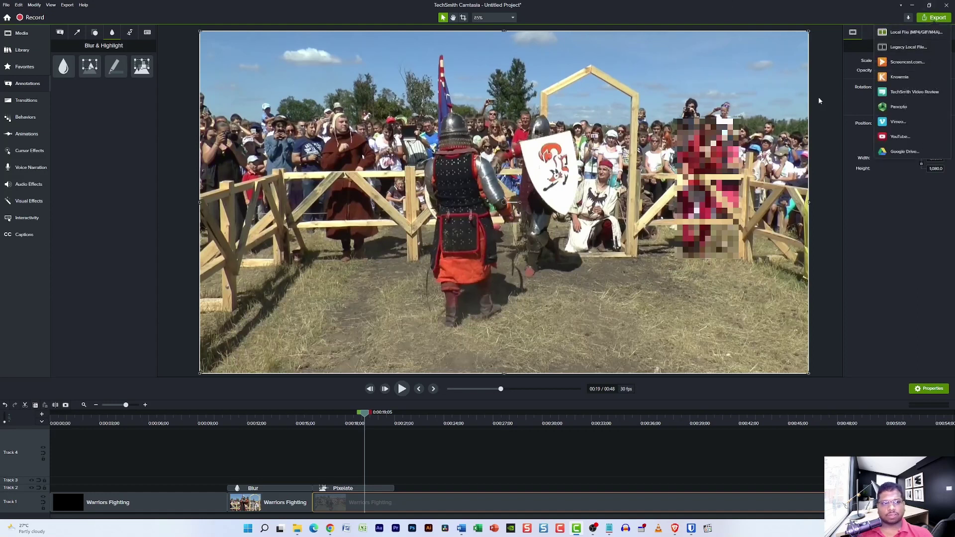
{"action": "left_click", "coordinate": [912, 32]}
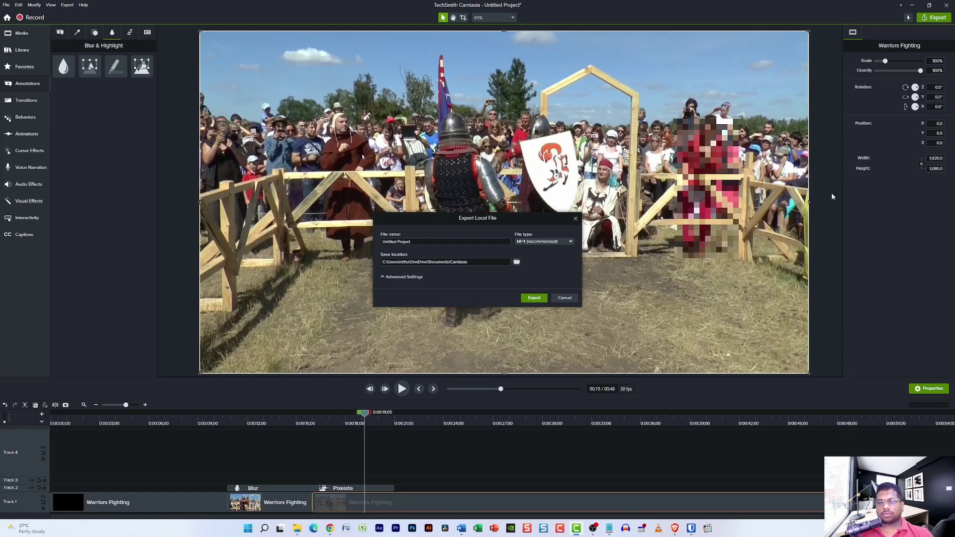